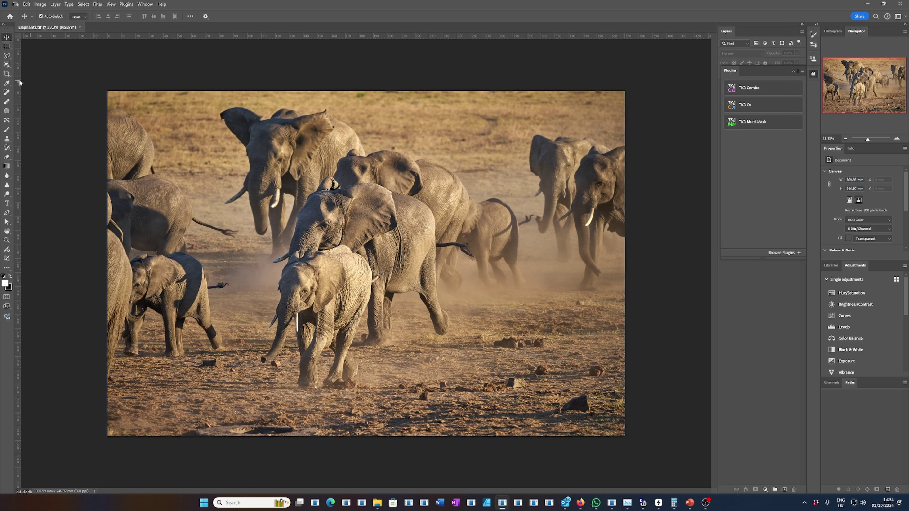
- Set up the Crop tool with W x H x Resolution at 10 in wide, 8 in high and 300 px/in
click(6, 74)
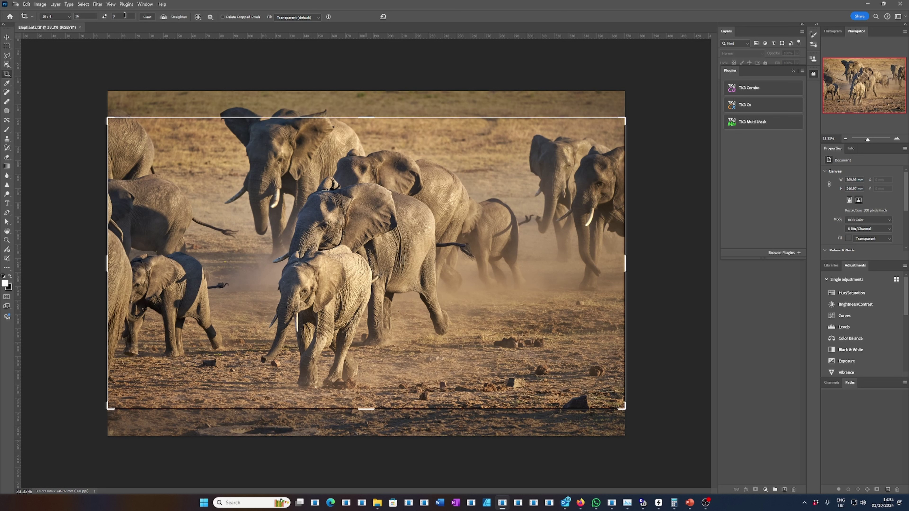
click(69, 17)
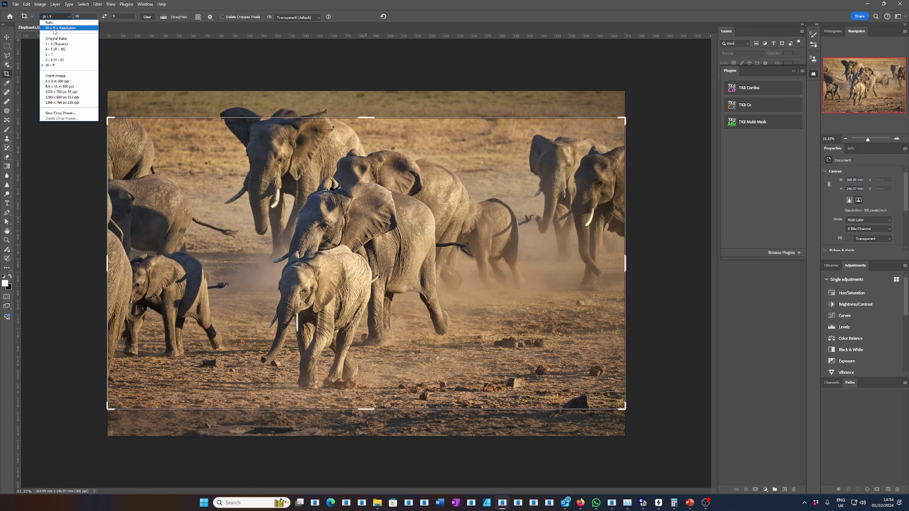
click(54, 28)
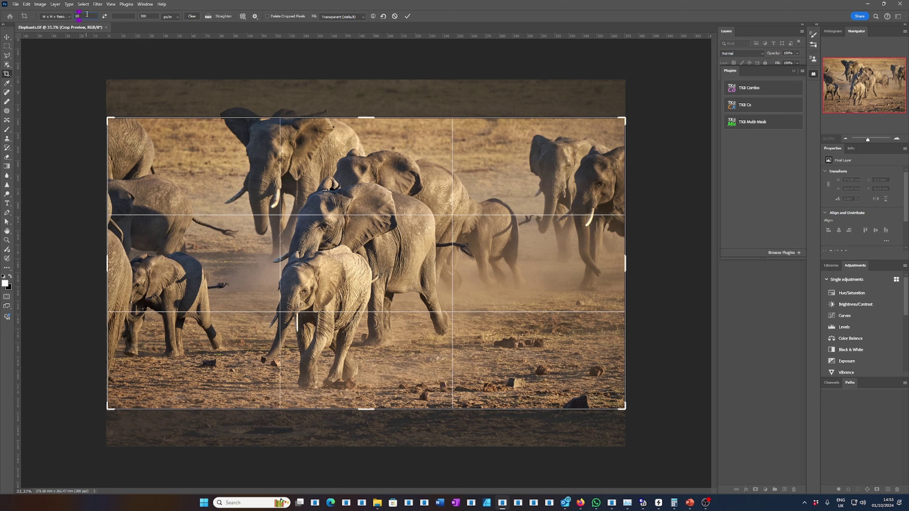
text(in)
click(126, 17)
text(8)
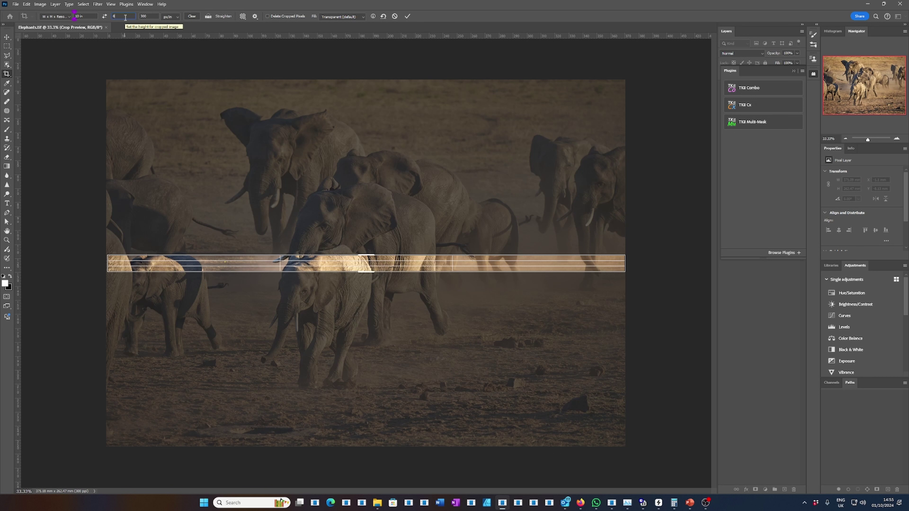
text(in)
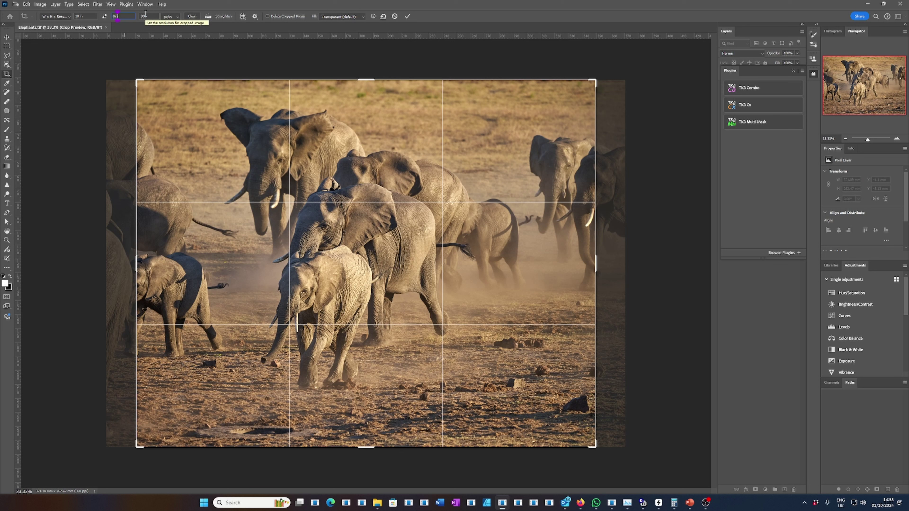
click(145, 14)
click(178, 17)
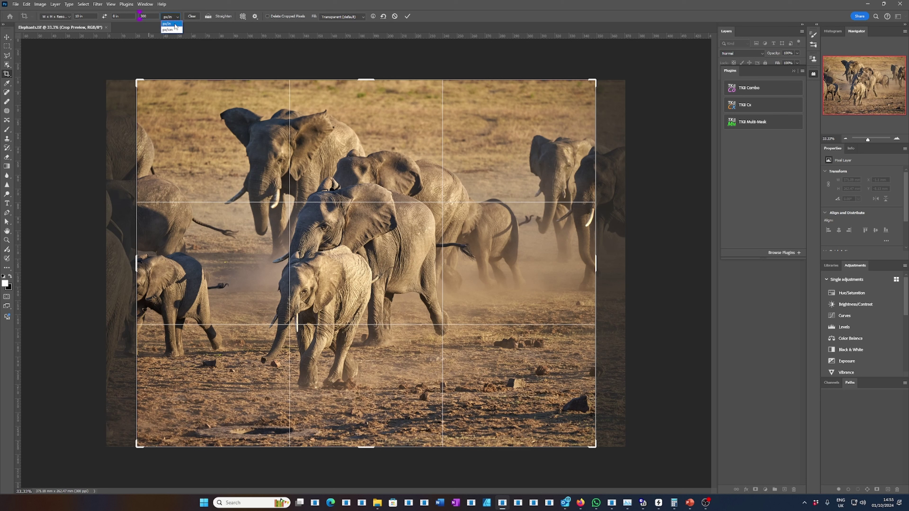
click(175, 24)
- Resize and reposition the crop frame around the central group, including the large rear elephant's whole head, and apply the crop
drag(136, 80, 194, 126)
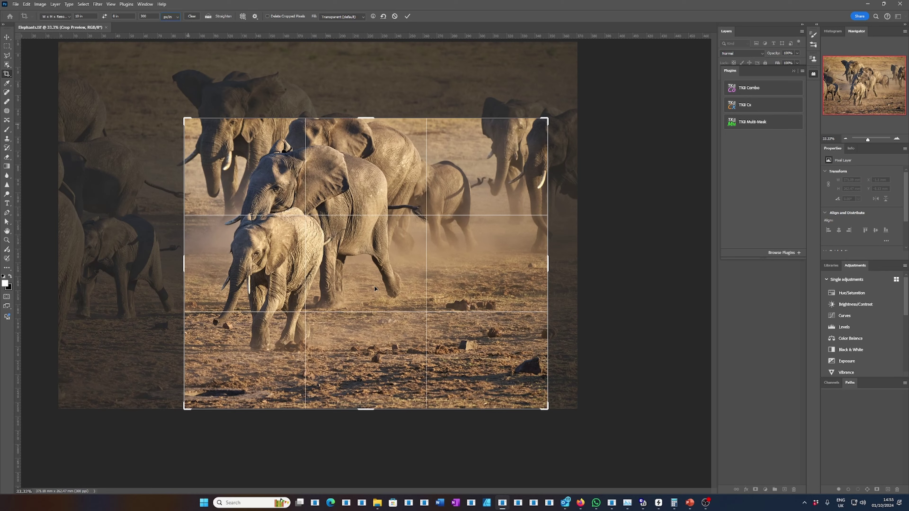
drag(381, 285, 415, 323)
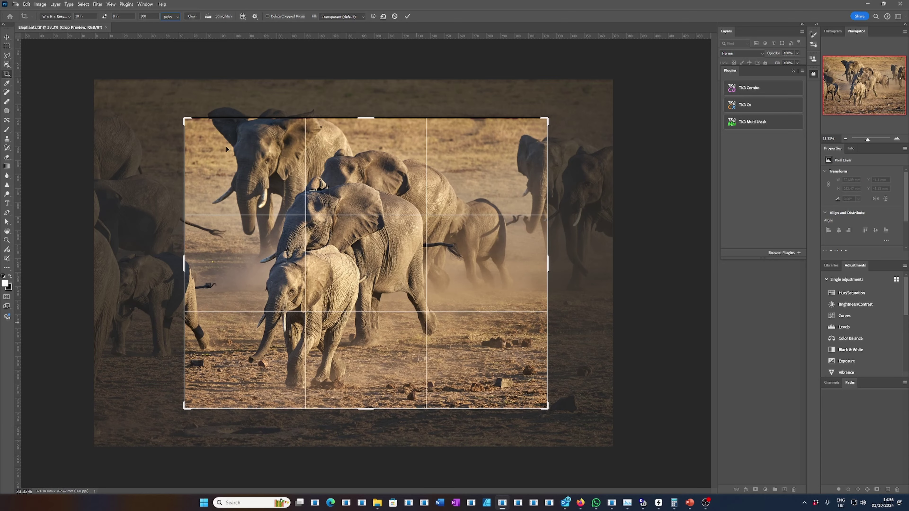
mouse_move(184, 119)
mouse_down()
mouse_move(265, 133)
mouse_move(220, 145)
mouse_move(192, 124)
mouse_up()
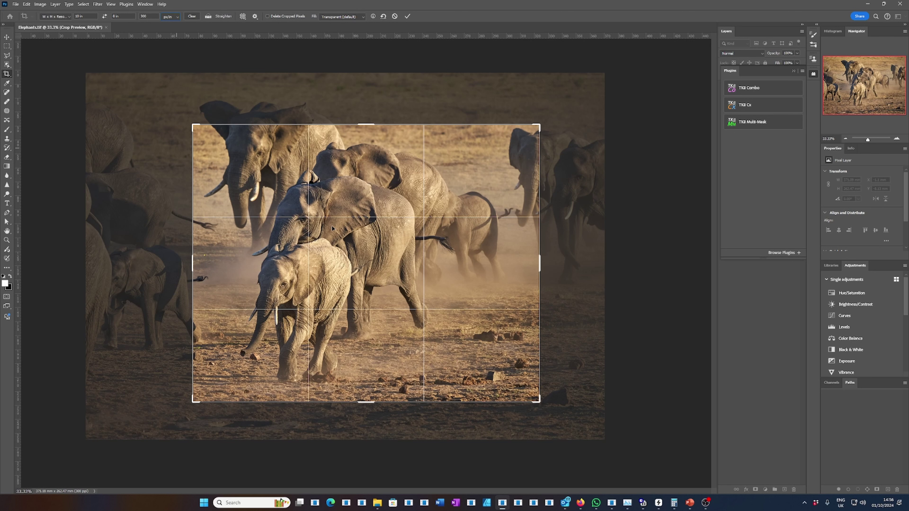
mouse_move(332, 228)
mouse_down()
mouse_move(324, 228)
mouse_move(332, 232)
mouse_up()
drag(197, 128, 174, 99)
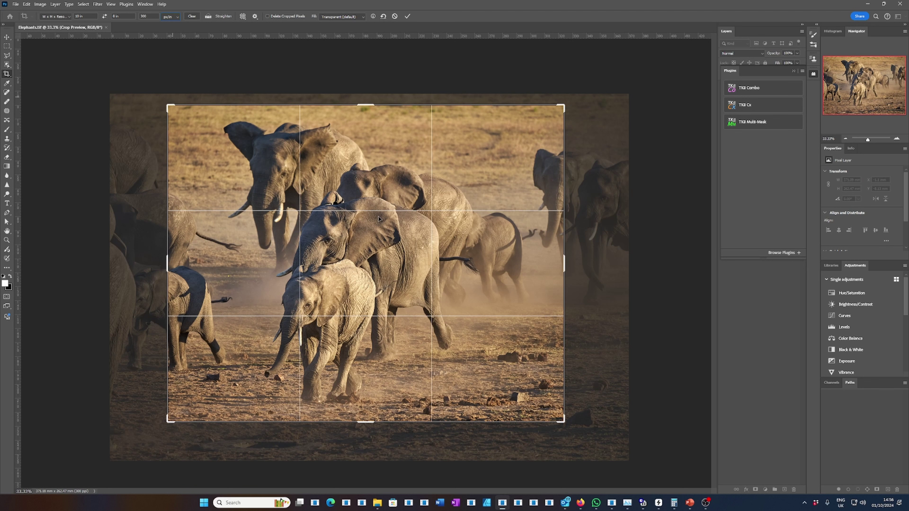
drag(379, 219, 382, 210)
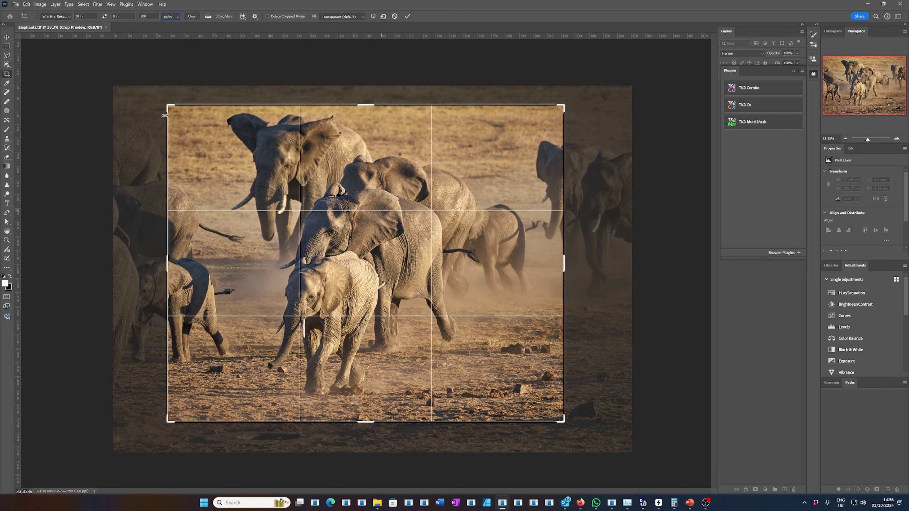
drag(165, 115, 160, 101)
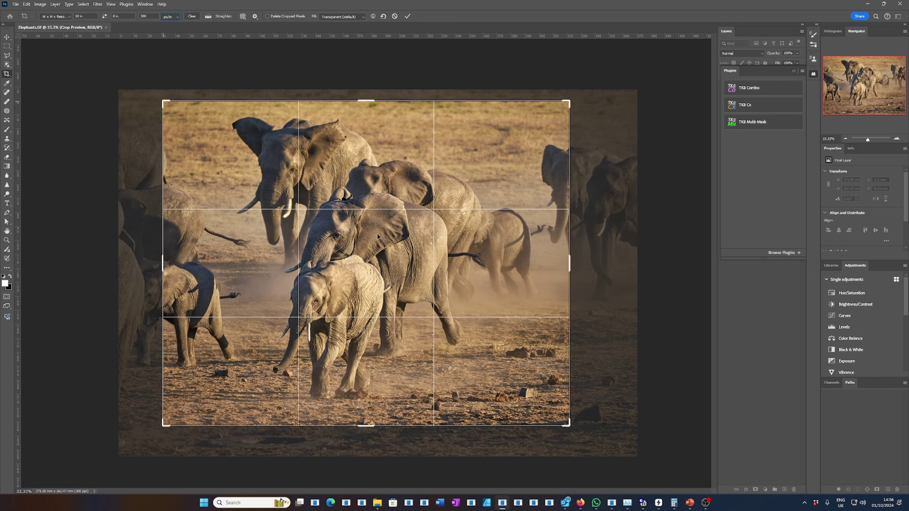
drag(377, 236, 371, 238)
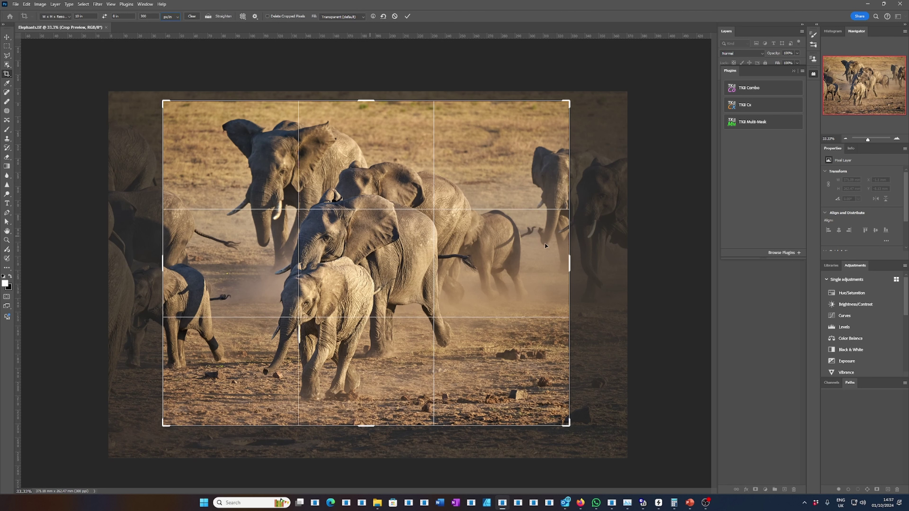
click(408, 16)
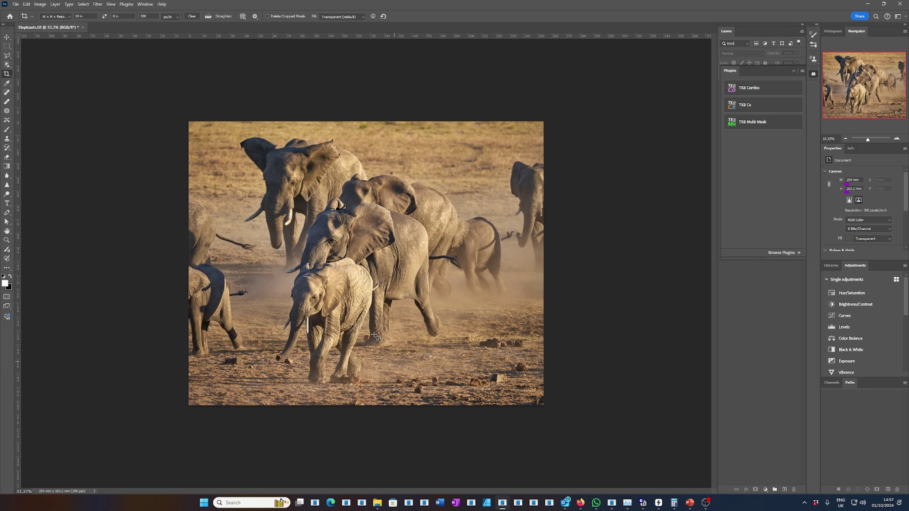
- Check the cropped image's dimensions in inches and its resolution in Image Size, leaving them unchanged
click(39, 4)
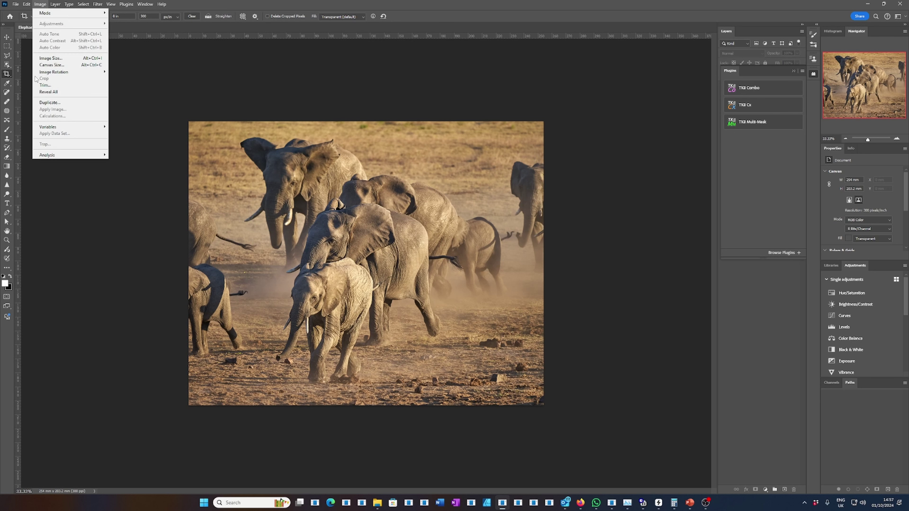
click(50, 58)
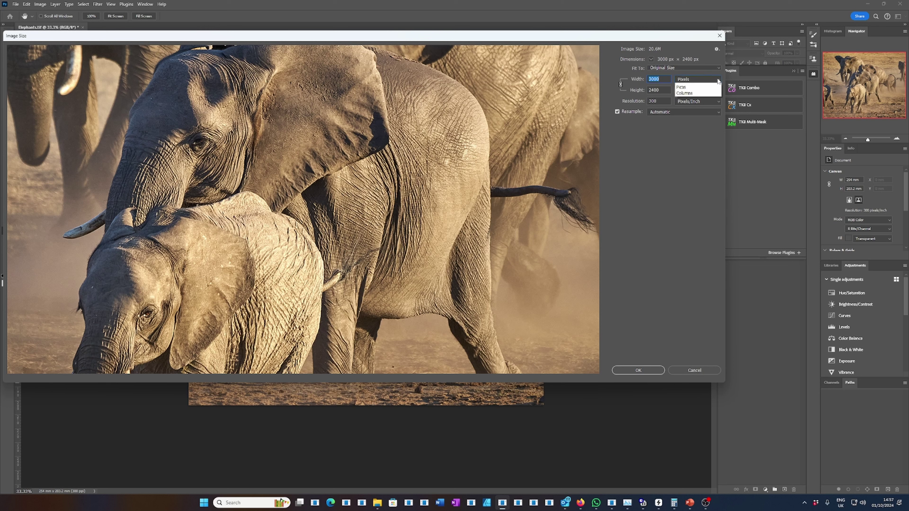
click(696, 96)
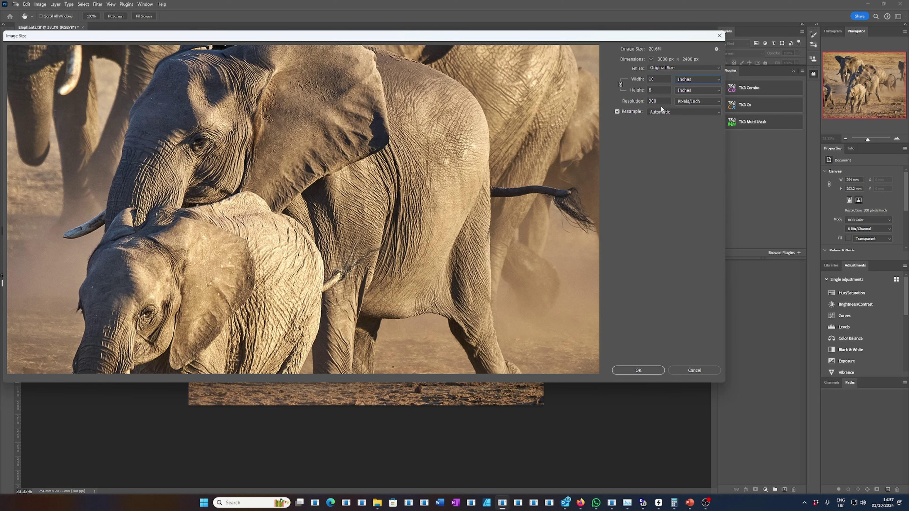
click(702, 371)
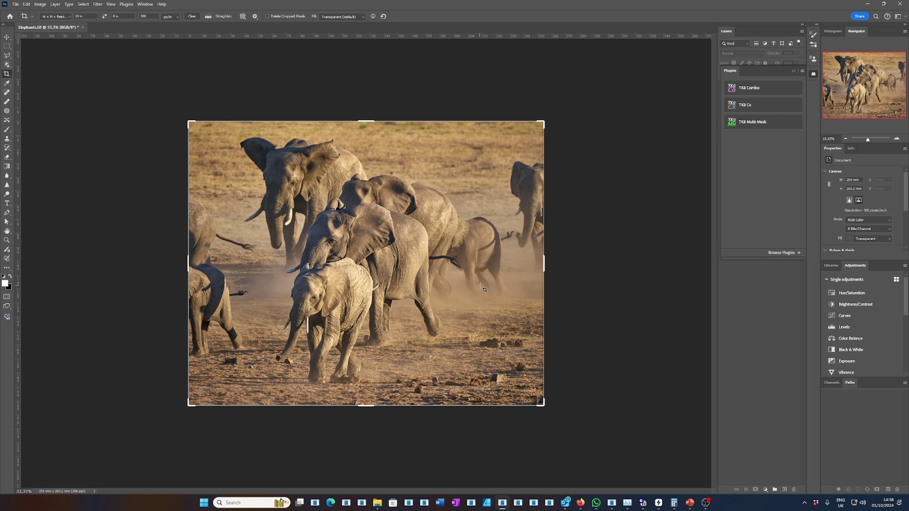
click(27, 4)
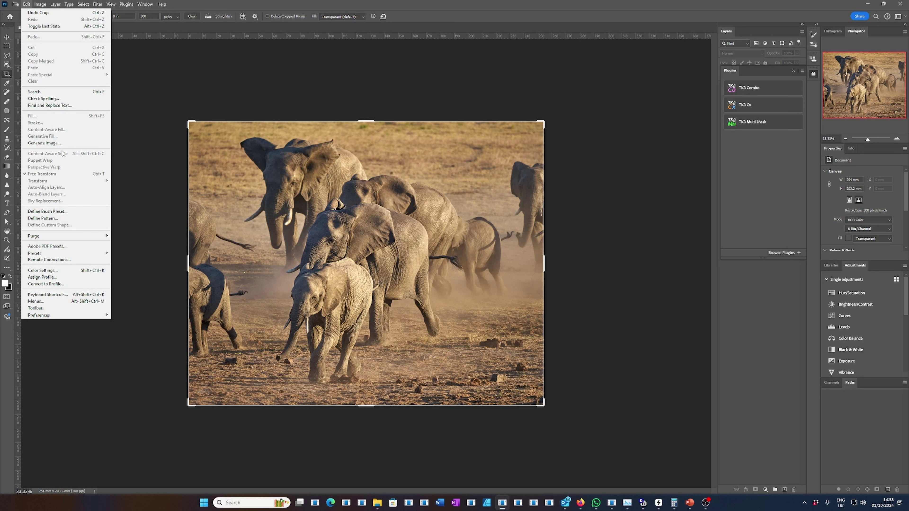
click(48, 278)
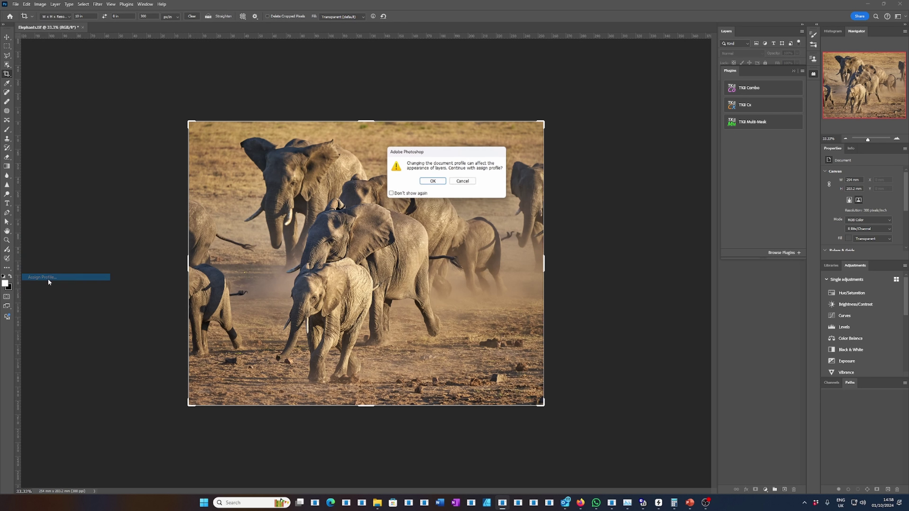
click(463, 182)
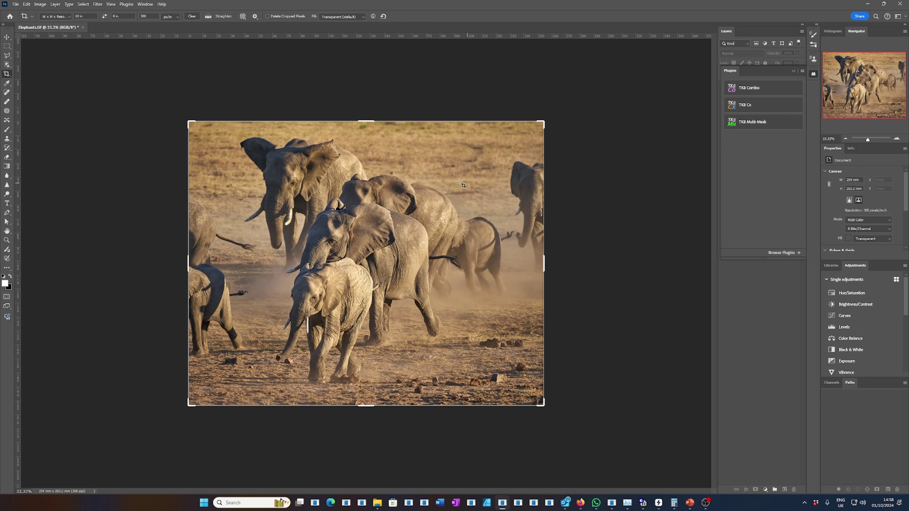
- Convert the image to the sRGB IEC61966-2.1 color profile
click(26, 5)
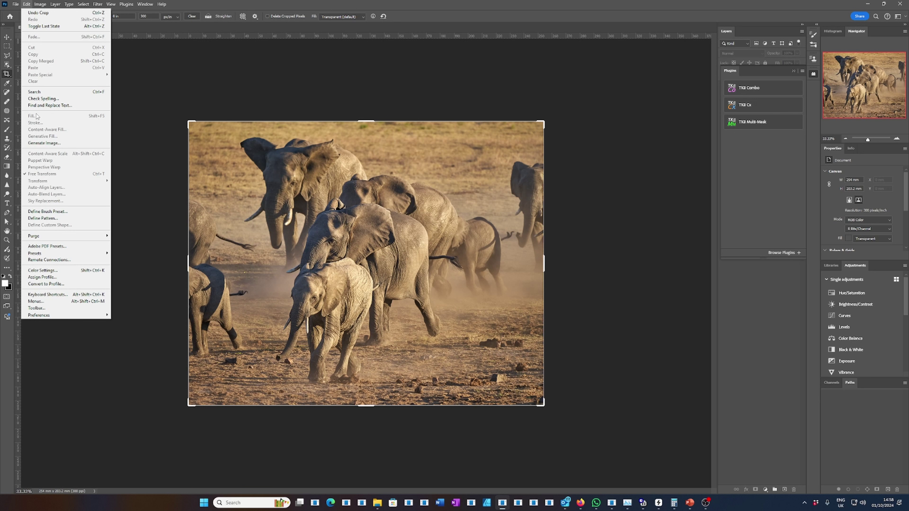
click(59, 284)
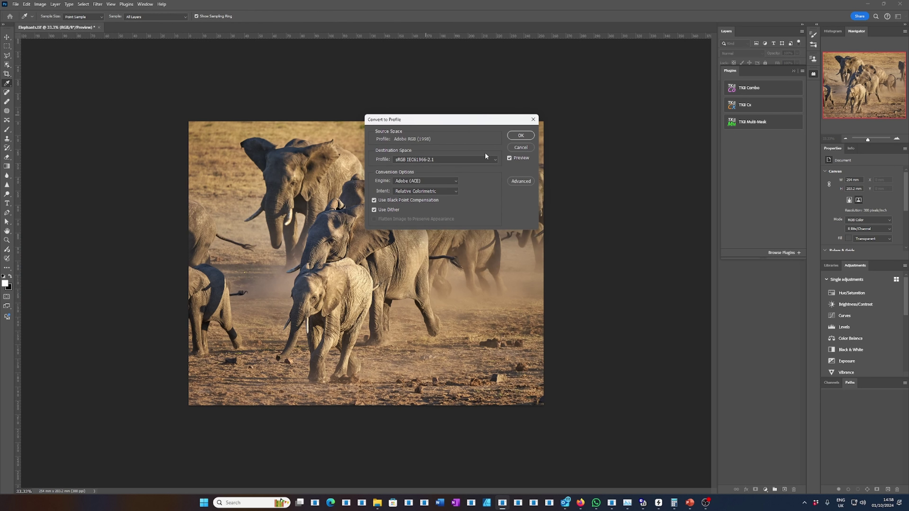
click(496, 160)
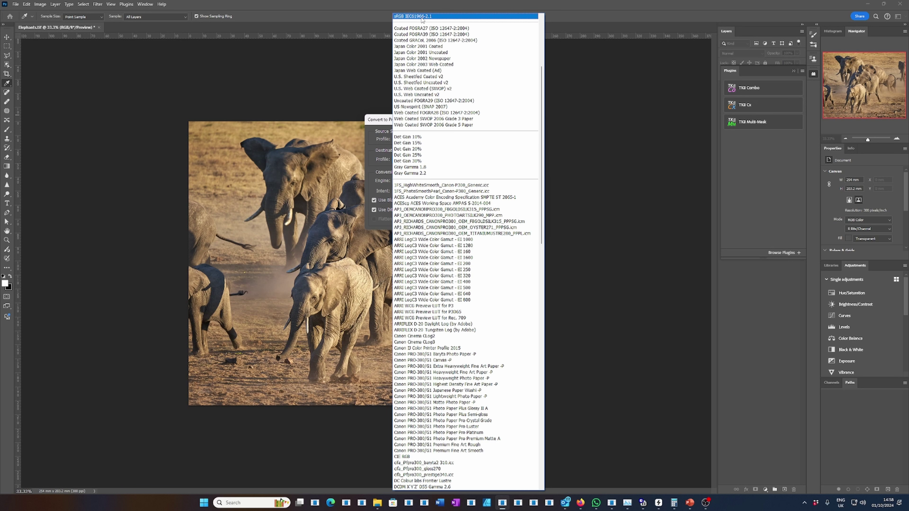
click(421, 18)
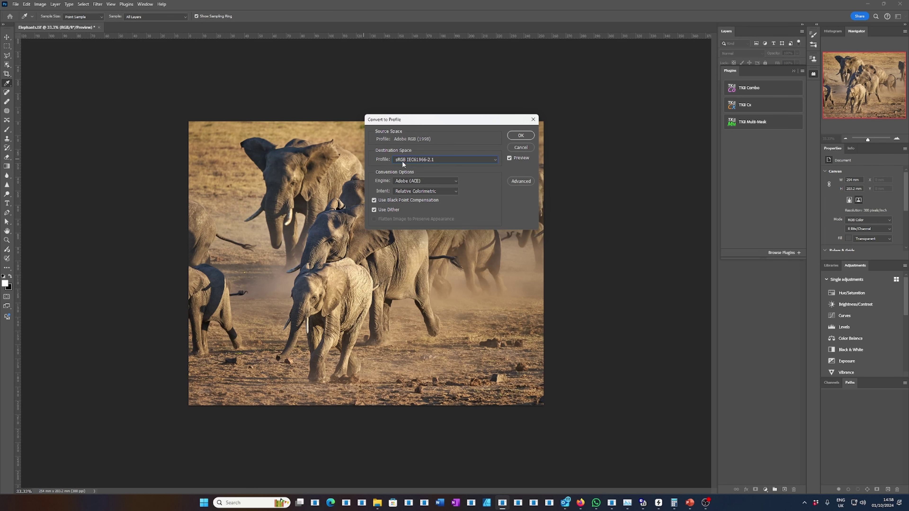
click(521, 136)
key(c)
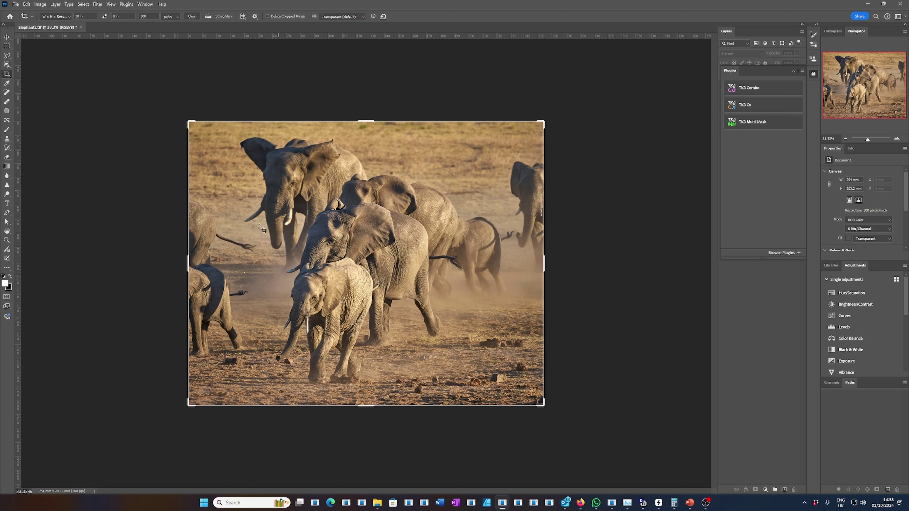
click(16, 4)
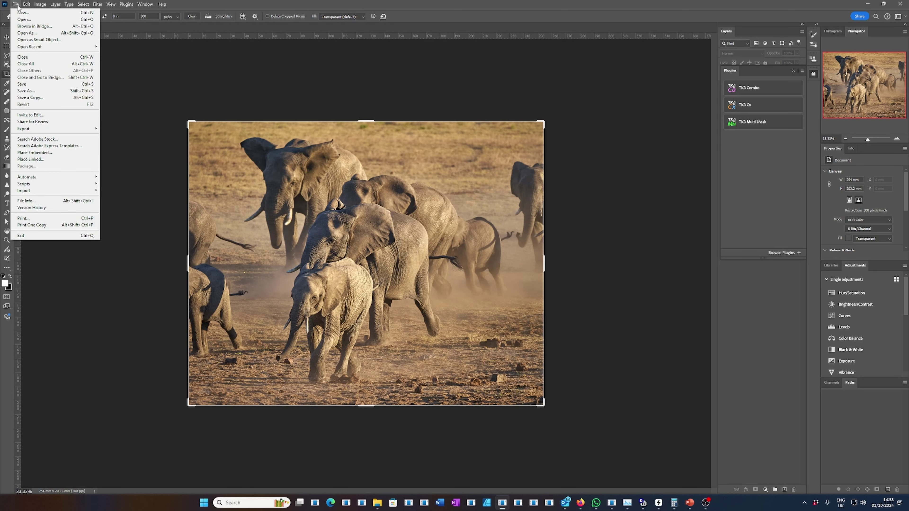
click(42, 91)
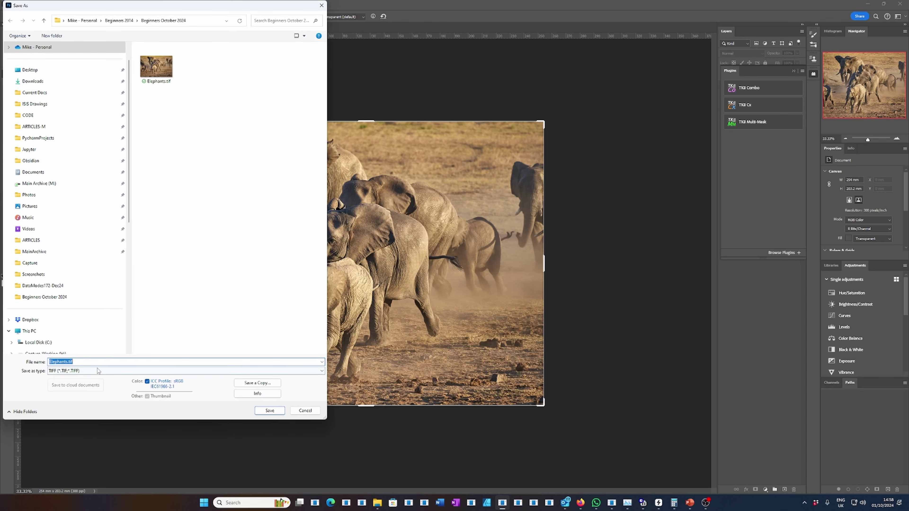
click(65, 361)
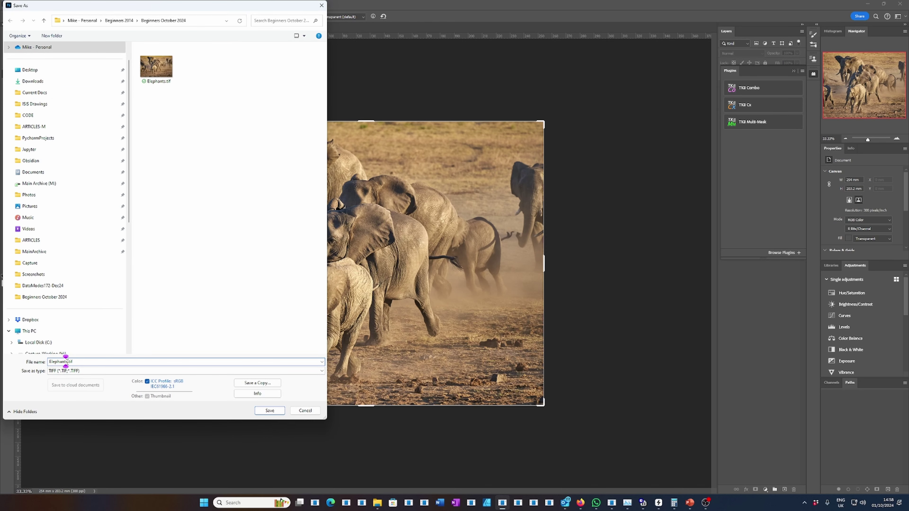
click(76, 362)
click(306, 410)
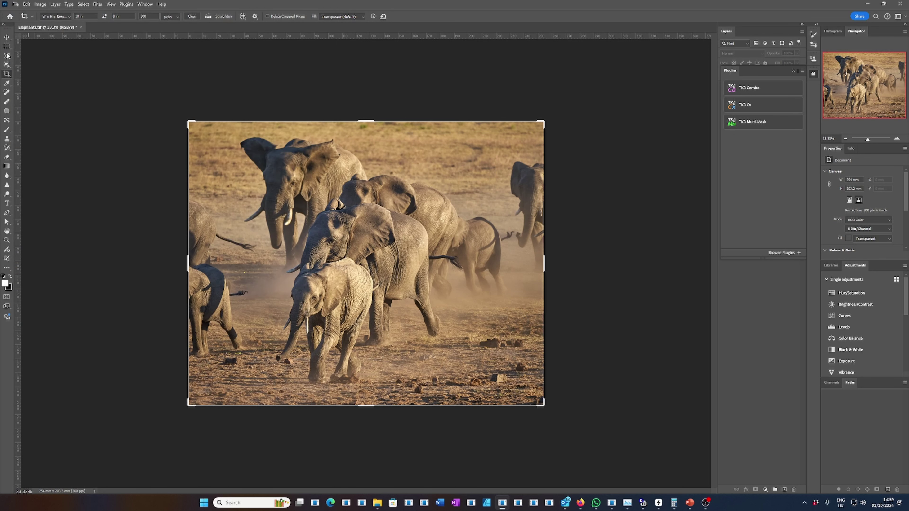
- Review the file formats that Save As offers for the image, and cancel without saving
click(15, 4)
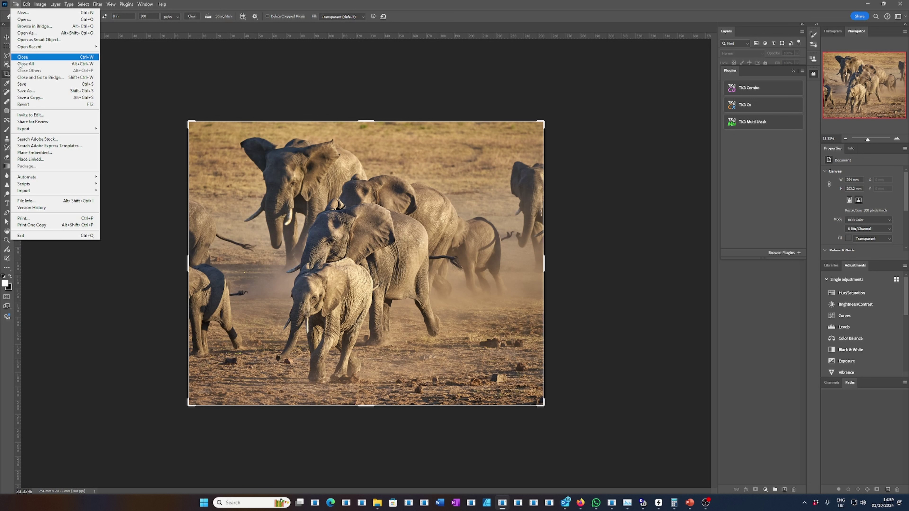
click(36, 94)
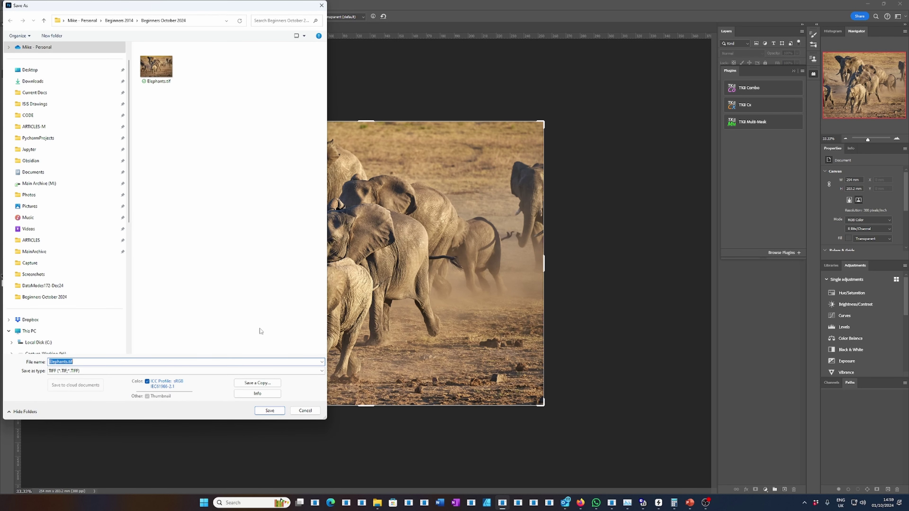
click(323, 372)
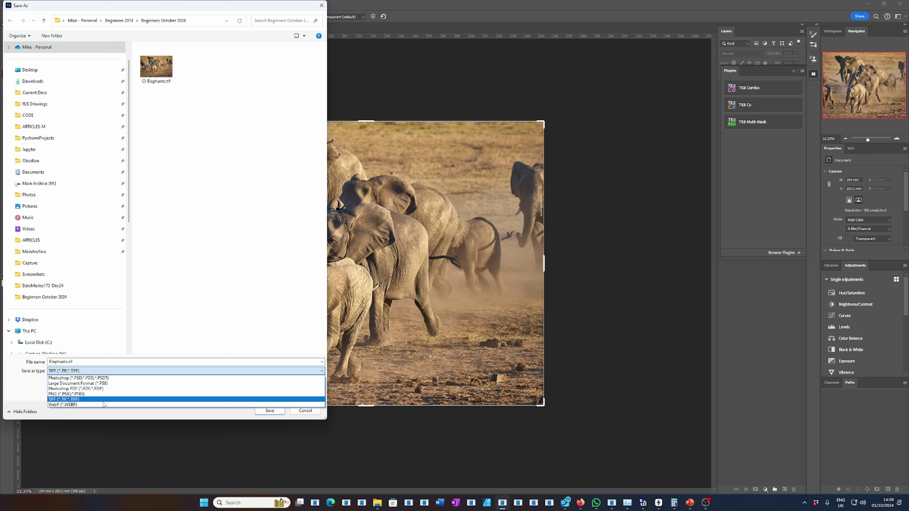
click(304, 412)
click(305, 411)
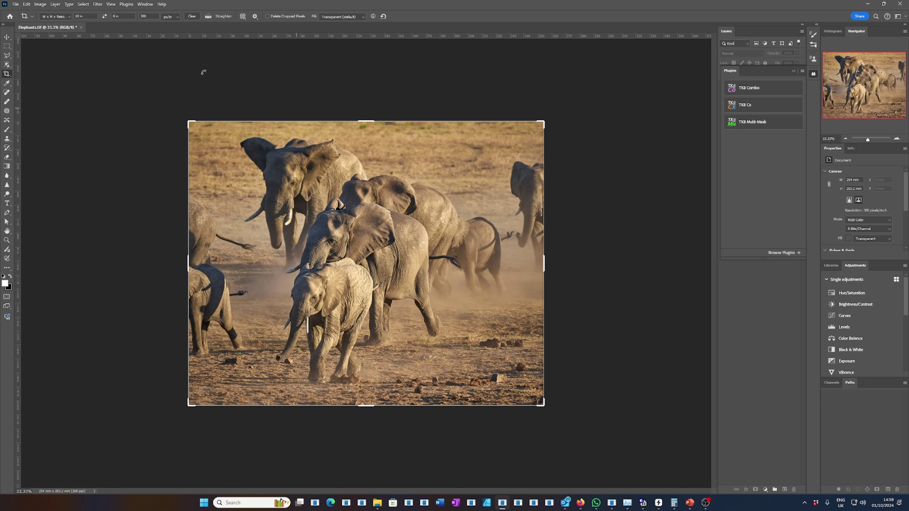
- Set up an Export As of the cropped image in JPG format at quality 7 and start the export
click(15, 5)
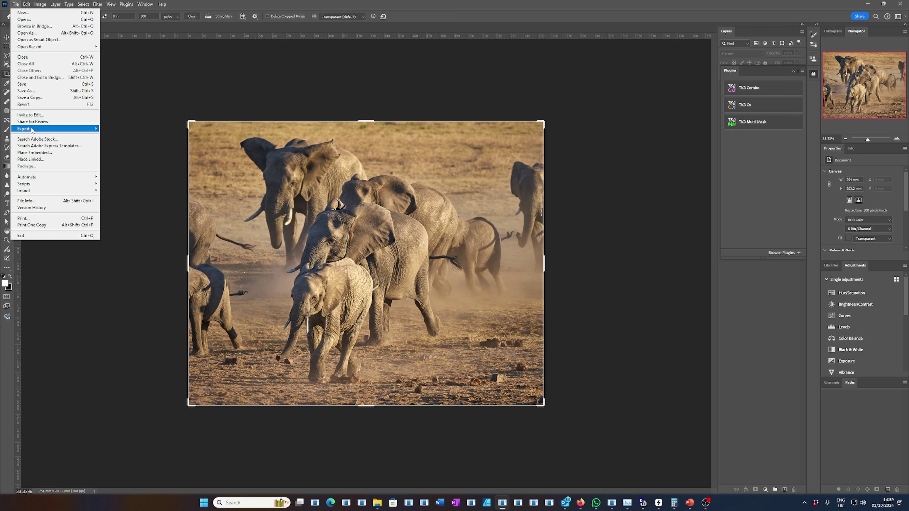
mouse_move(34, 179)
mouse_move(82, 132)
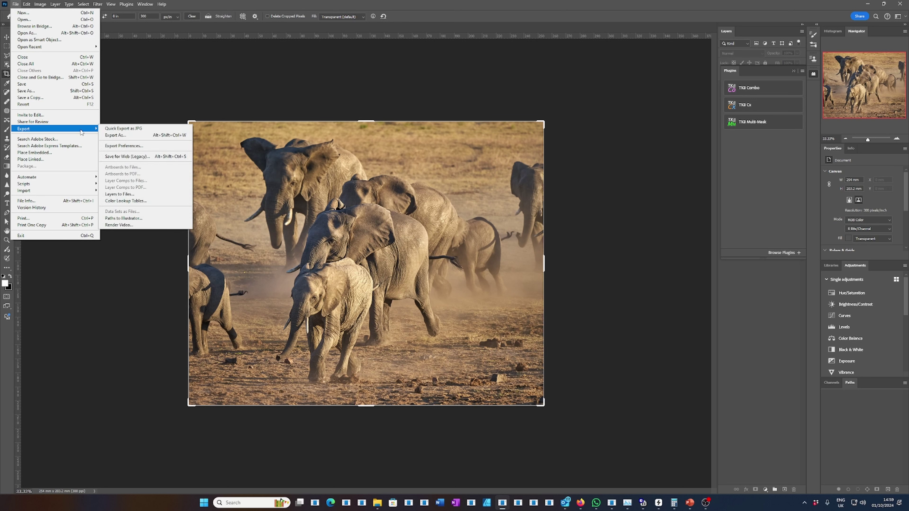
click(113, 136)
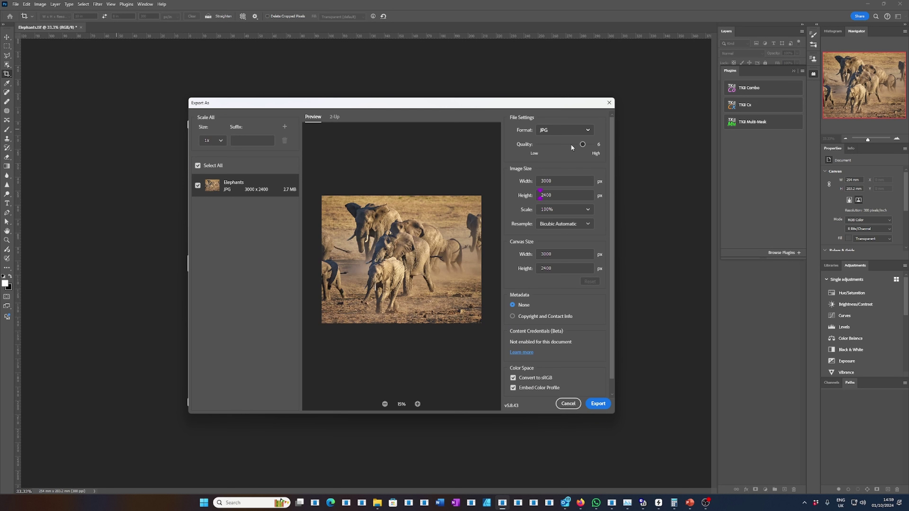
drag(582, 144, 591, 145)
click(599, 404)
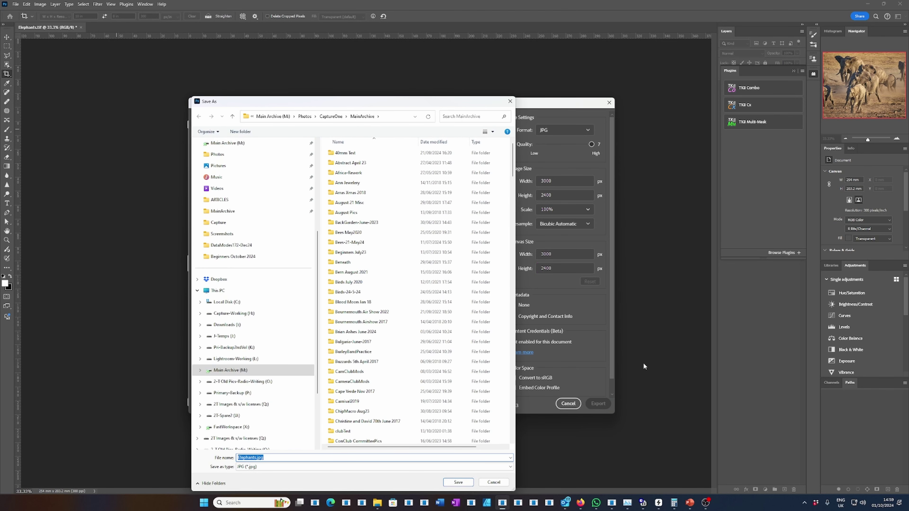
- Save the exported JPG in the Beginners October 2024 folder, adding "Print" to the file name after "Elephants"
click(236, 255)
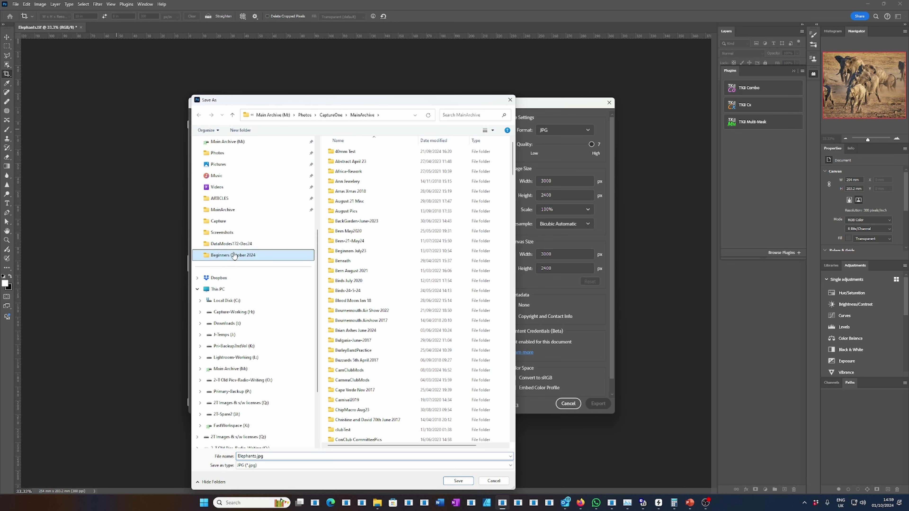
click(256, 456)
click(256, 456)
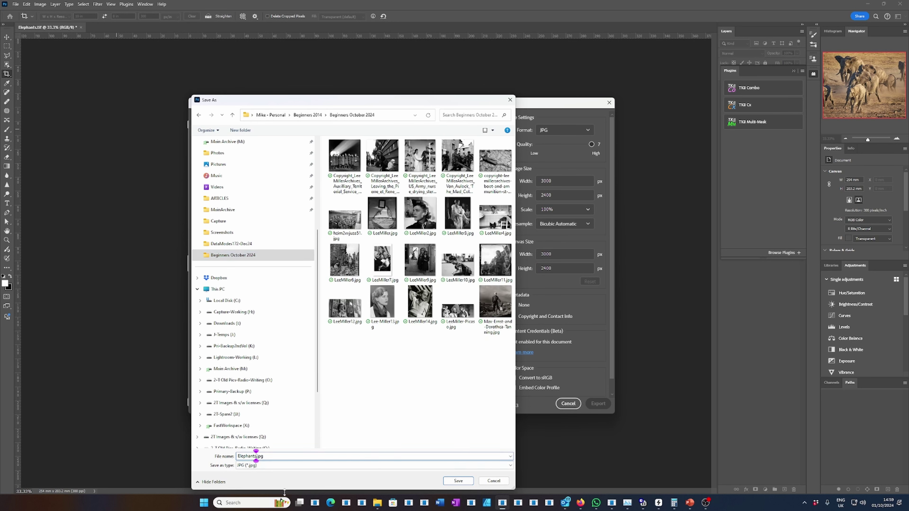
text(Print)
click(459, 480)
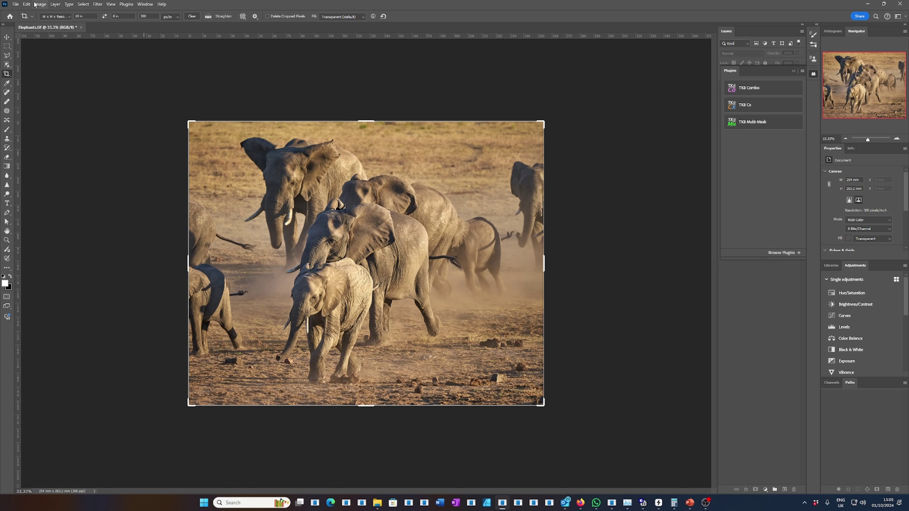
- Apply a custom soft proof that simulates the DC Colour labs Frontier Lustre device, and return to the Crop tool
click(111, 4)
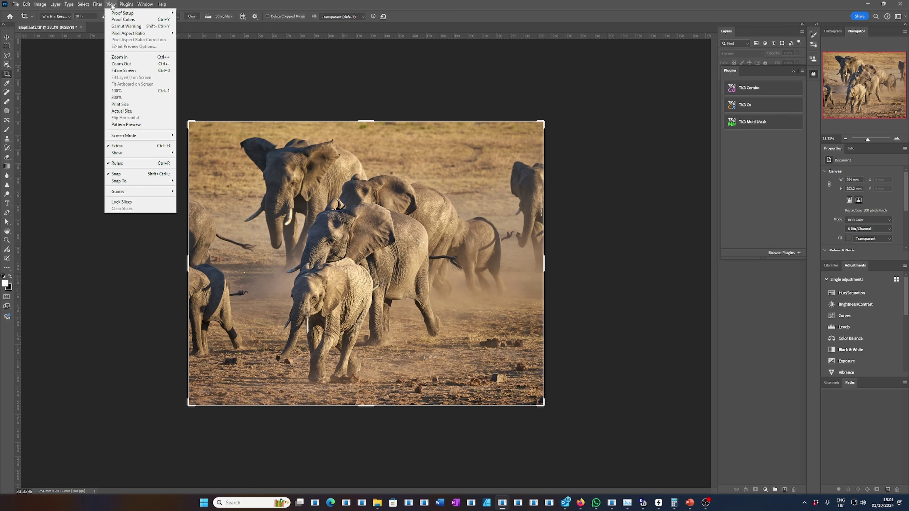
mouse_move(124, 15)
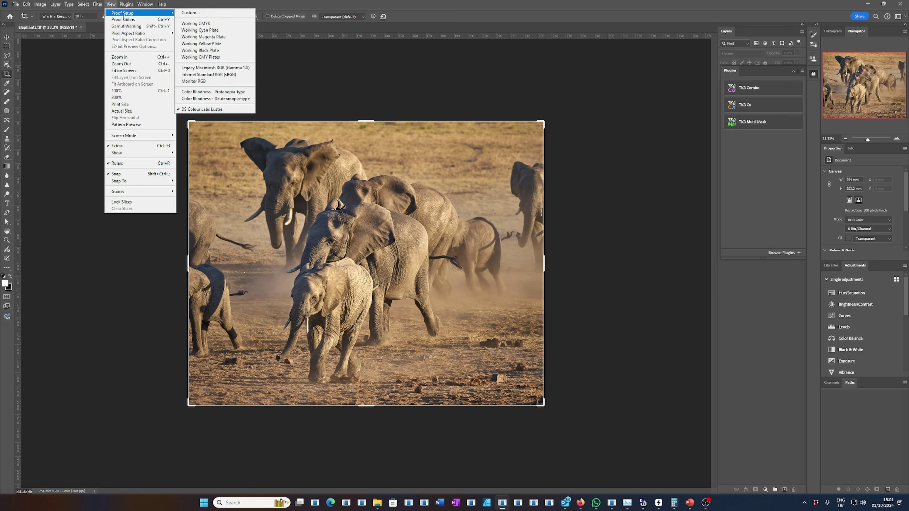
click(199, 14)
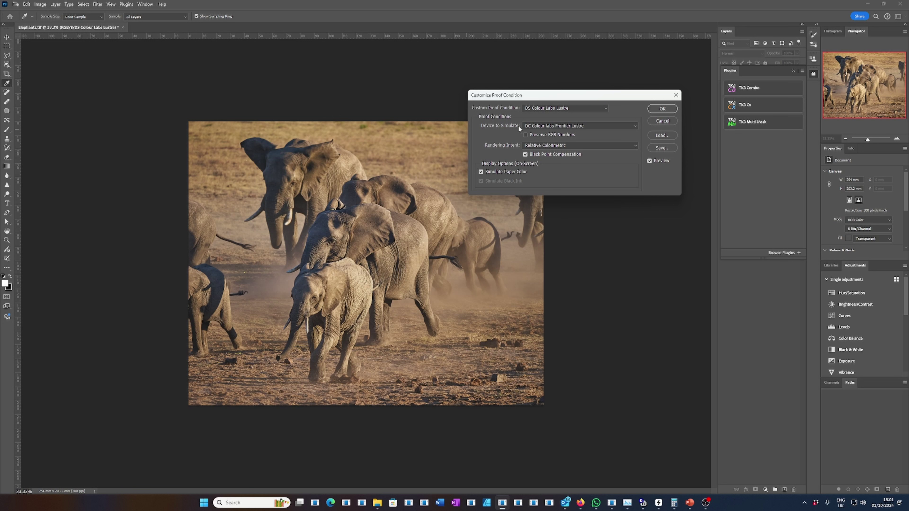
click(636, 126)
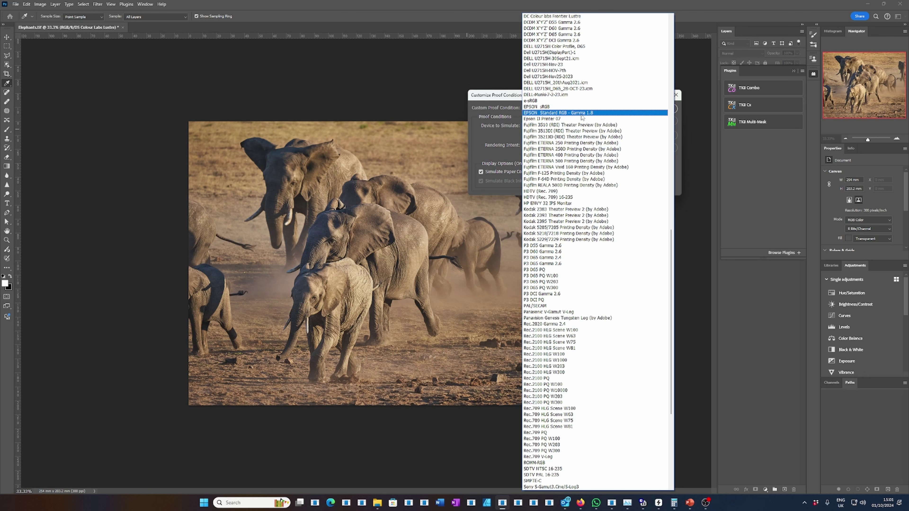
scroll(582, 117, up, 3)
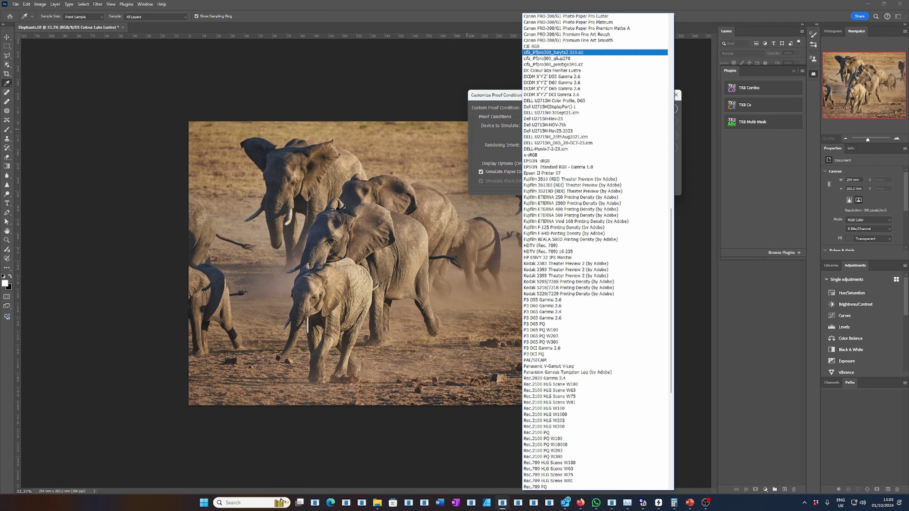
click(572, 71)
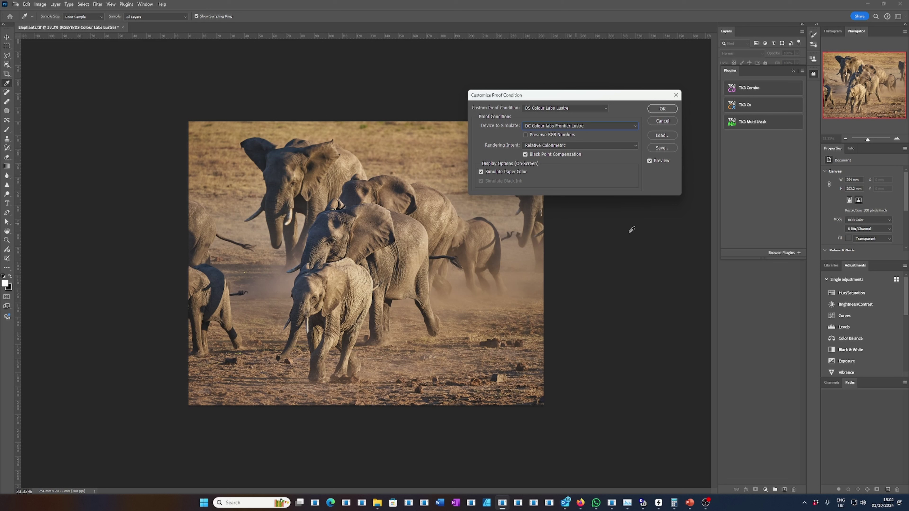
click(662, 109)
key(c)
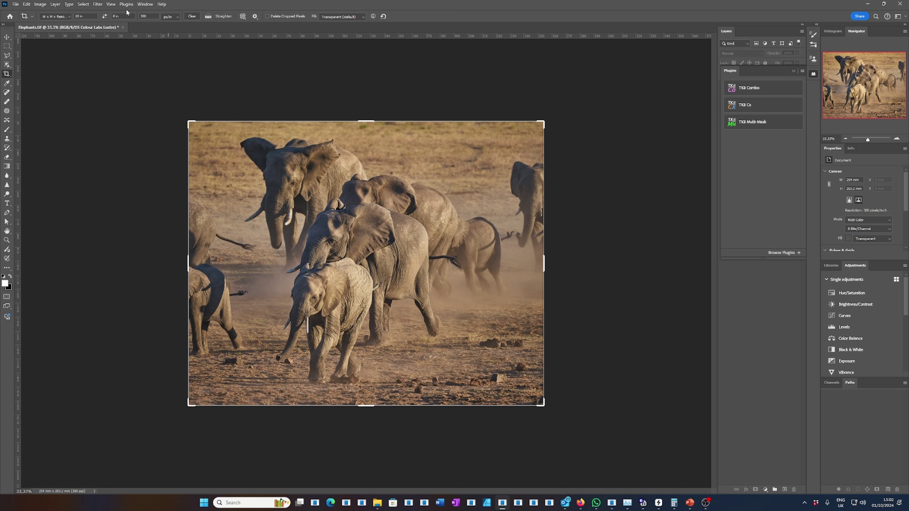
- Turn Proof Colors off, on and off again to compare the image with and without the soft proof
click(113, 6)
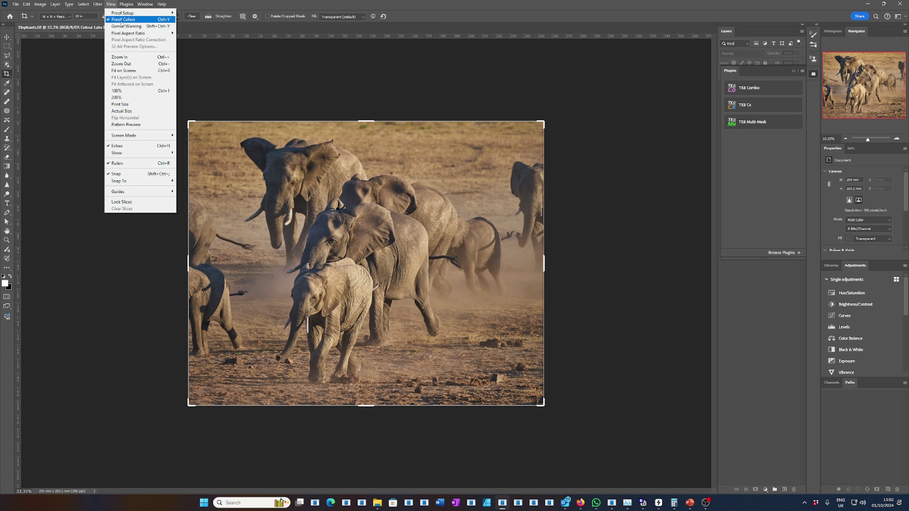
click(121, 20)
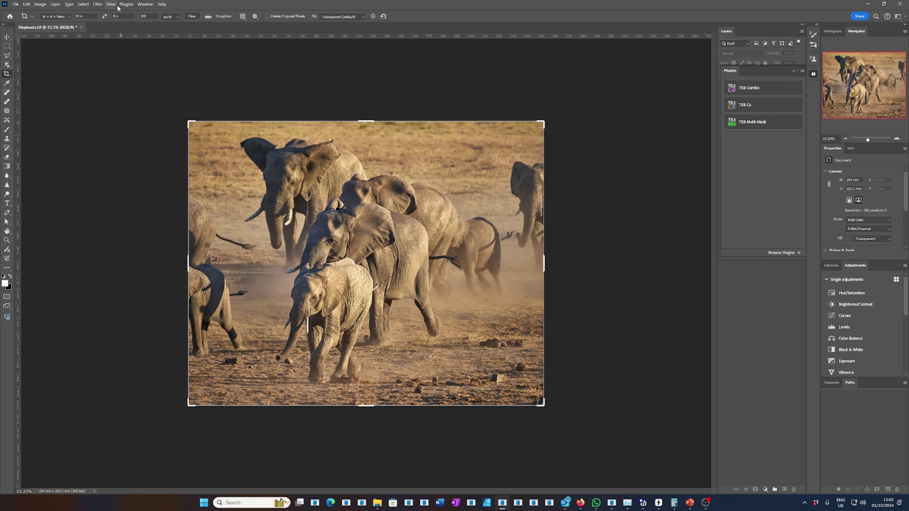
click(112, 4)
click(123, 19)
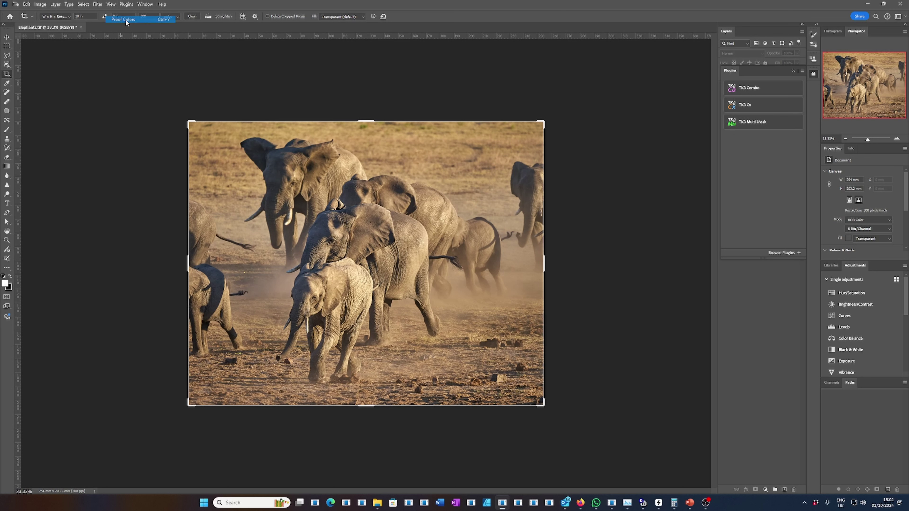
click(111, 4)
click(123, 19)
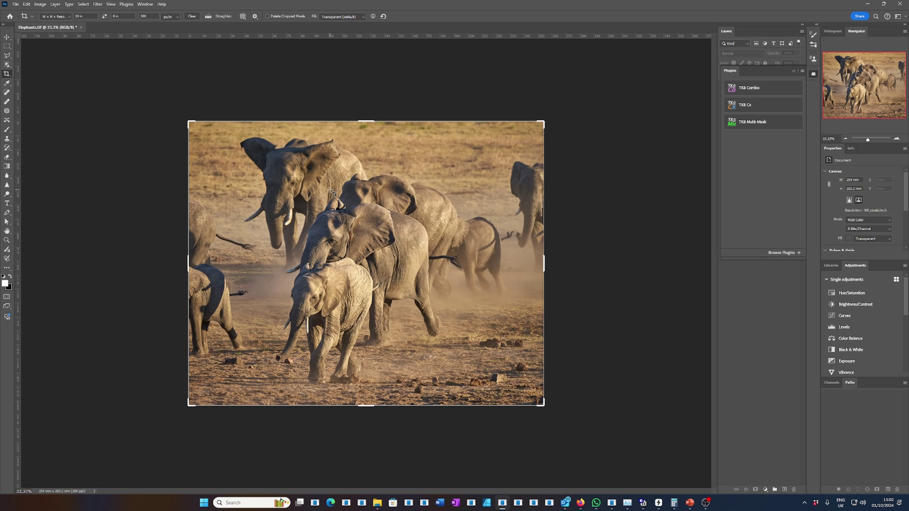
- Examine the elephants up close while repeatedly switching the soft proof on and off, and leave Proof Colors on
scroll(359, 236, up, 3)
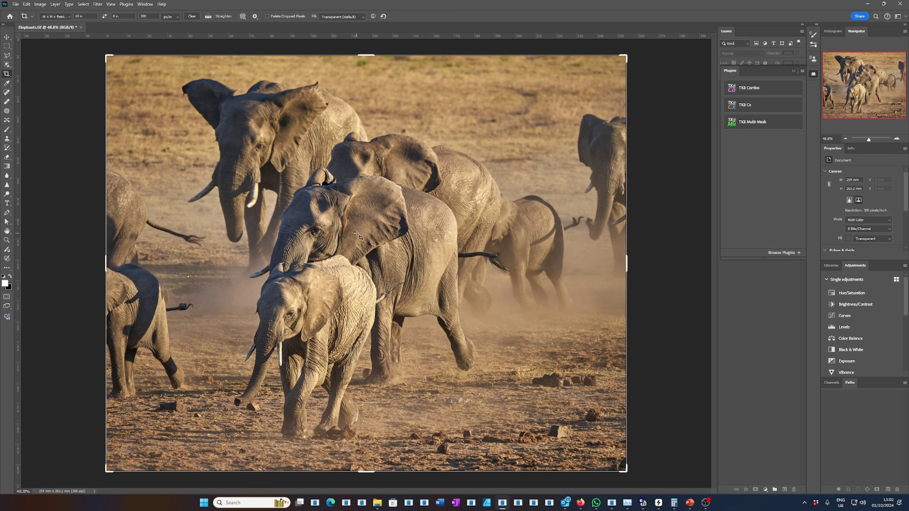
key(ctrl)
key(ctrl)
key(ctrl+y)
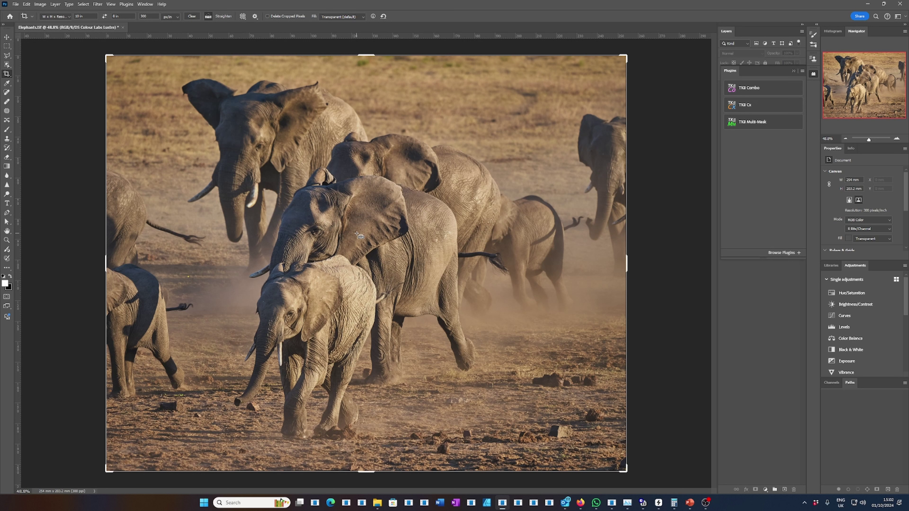
key(ctrl+y)
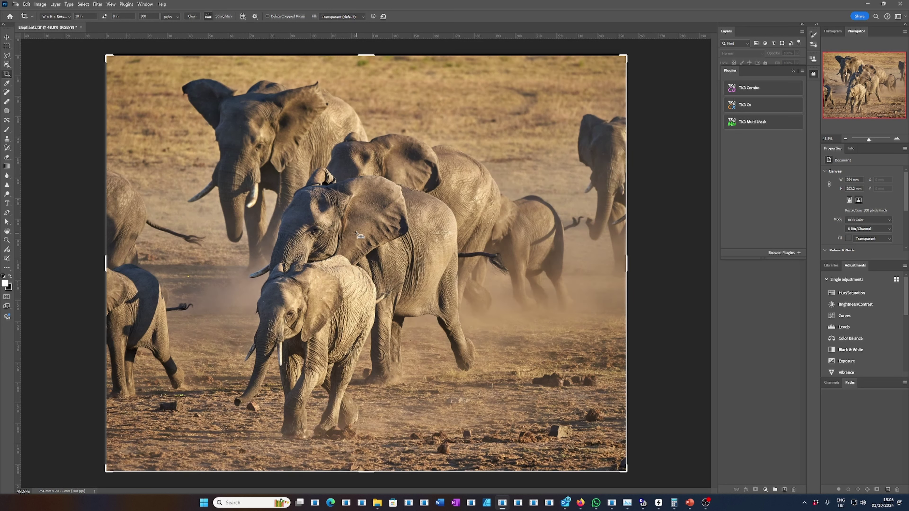
key(ctrl+y)
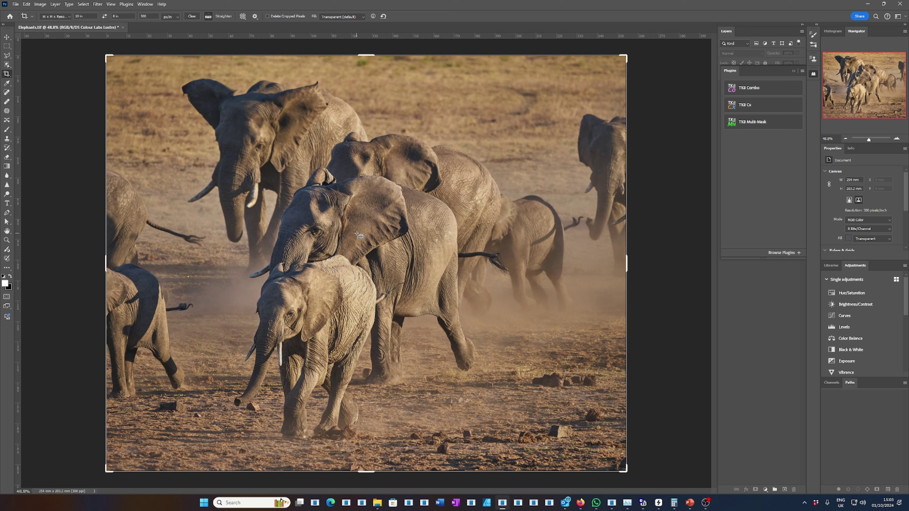
key(ctrl+y)
key(ctrl+y)
key(ctrl+y)
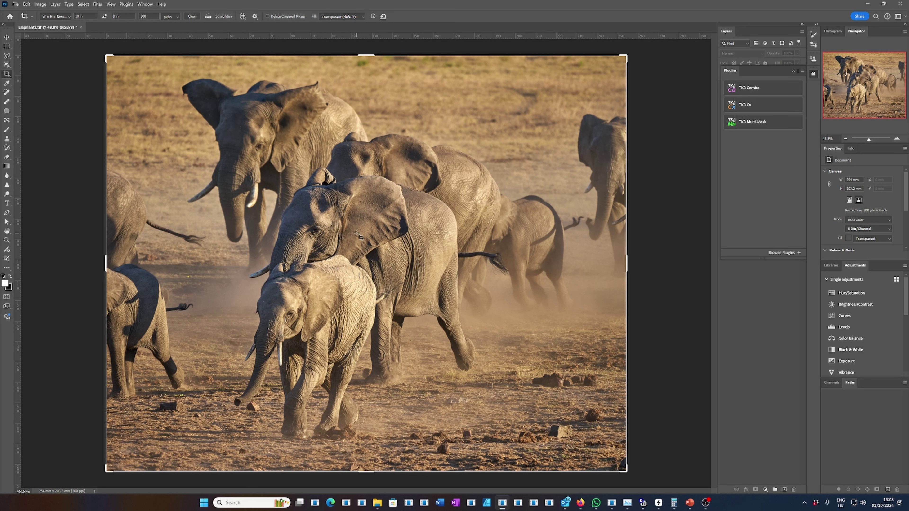
key(ctrl+y)
key(ctrl+y)
key(ctrl+y)
key(ctrl+y)
key(ctrl+y)
key(ctrl+y)
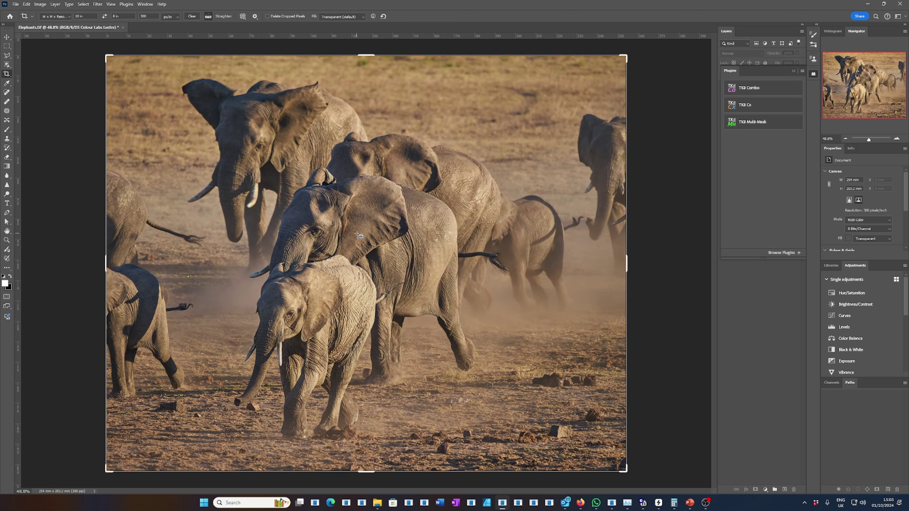